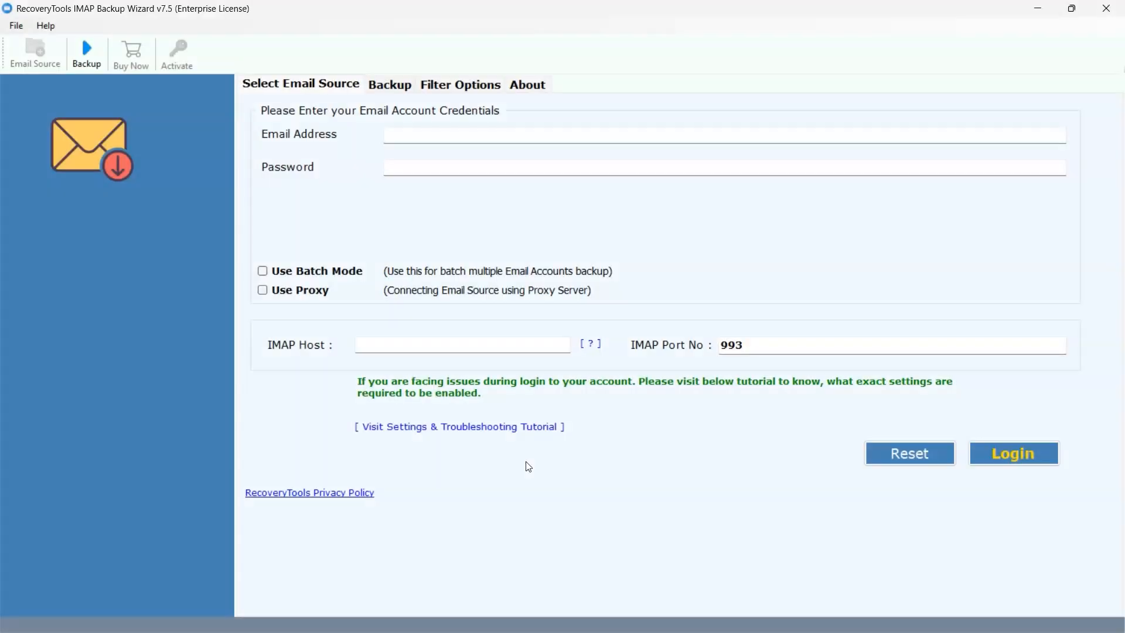
Enable batch mode, load the account credentials from IMAP.csv in Downloads, and select all the listed email accounts
left_click(311, 276)
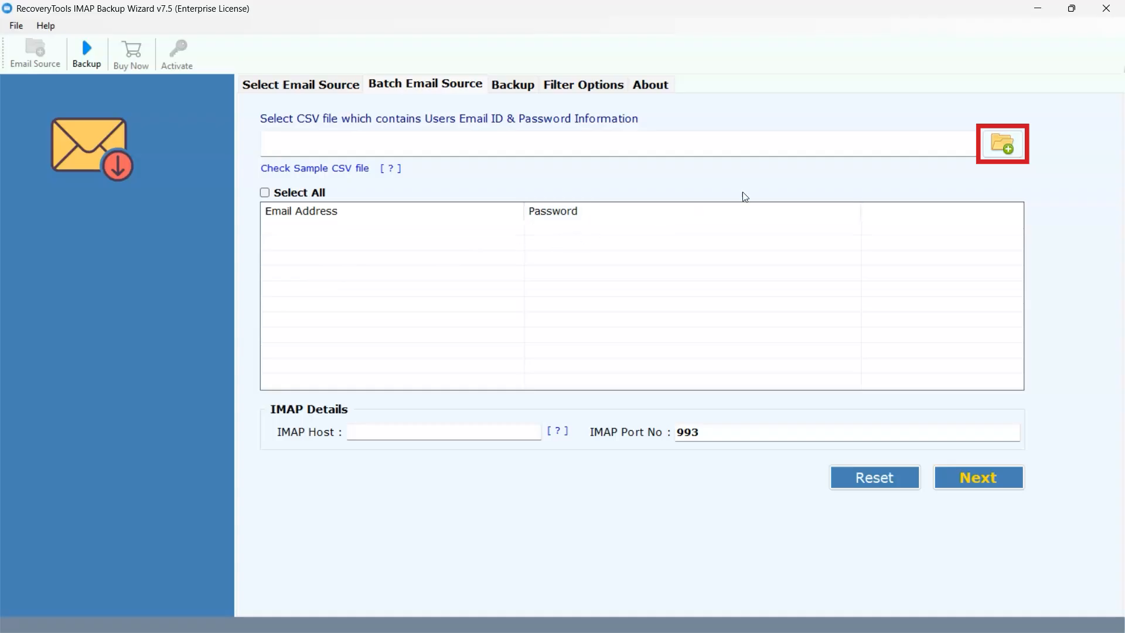
left_click(996, 145)
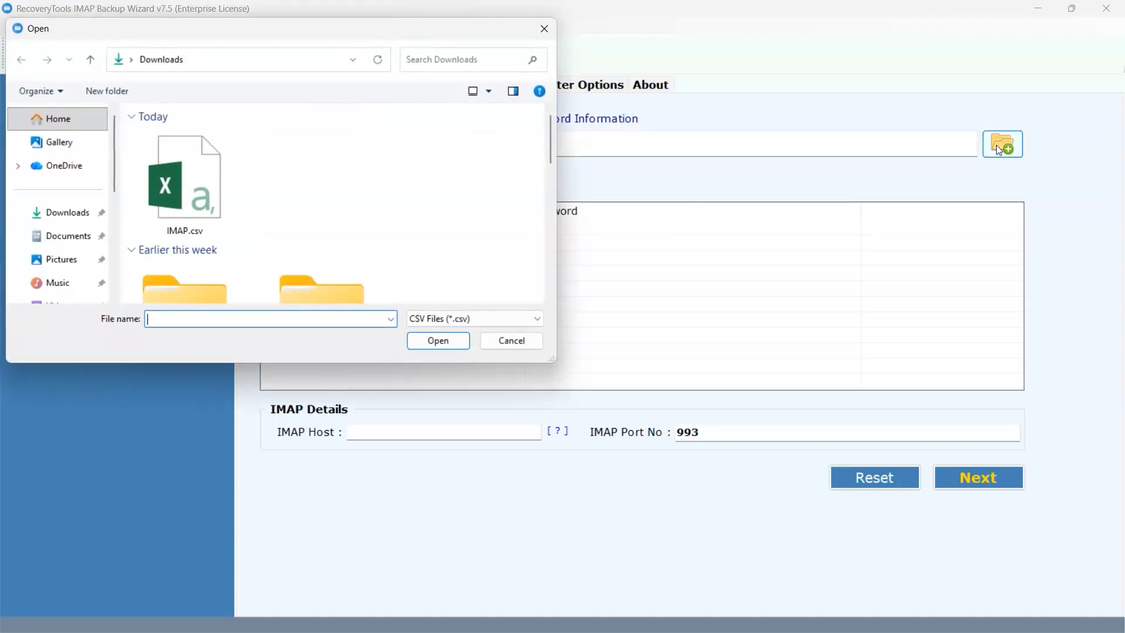
double_click(207, 149)
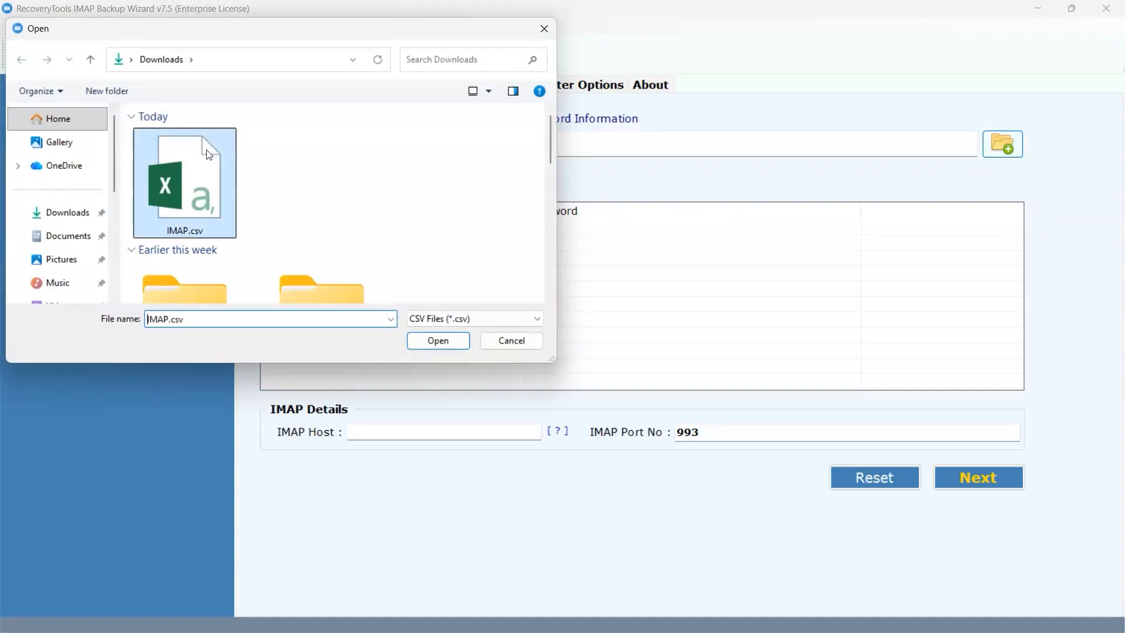
left_click(264, 192)
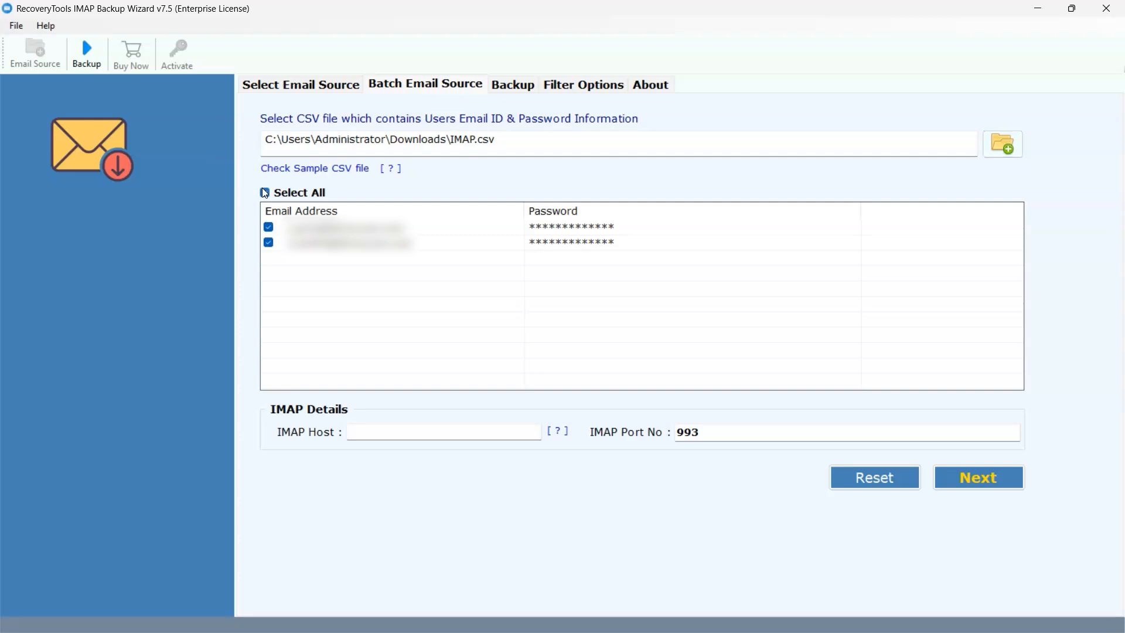
Set the IMAP host to mail.bitrecover.com and load the mailboxes of the selected accounts
left_click(410, 432)
type("mail.bitrecover.com")
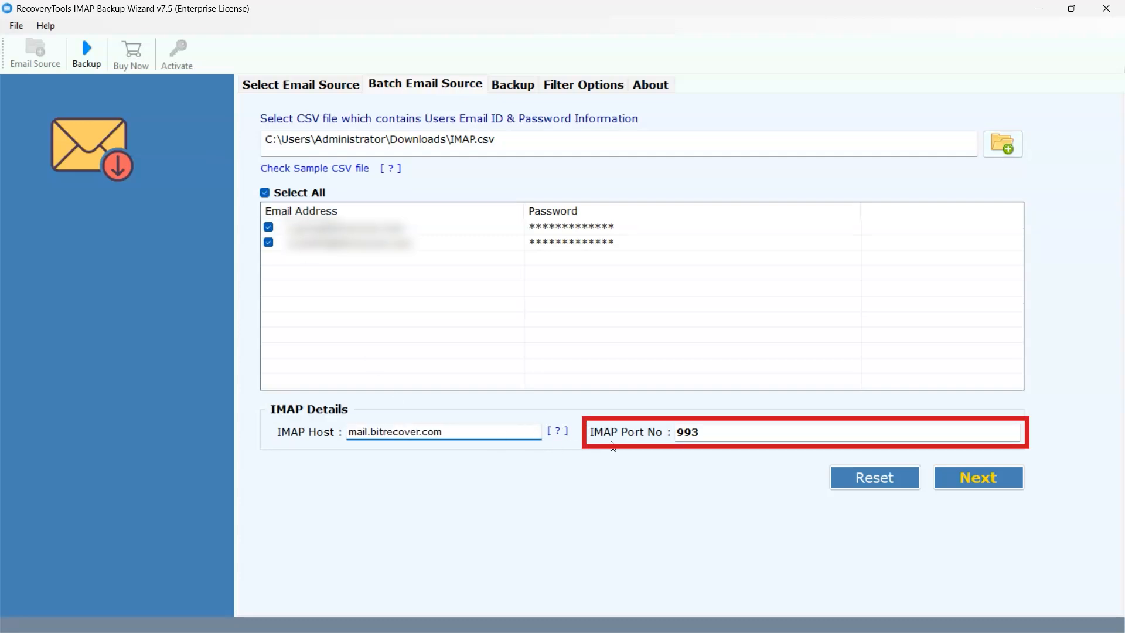
left_click(998, 471)
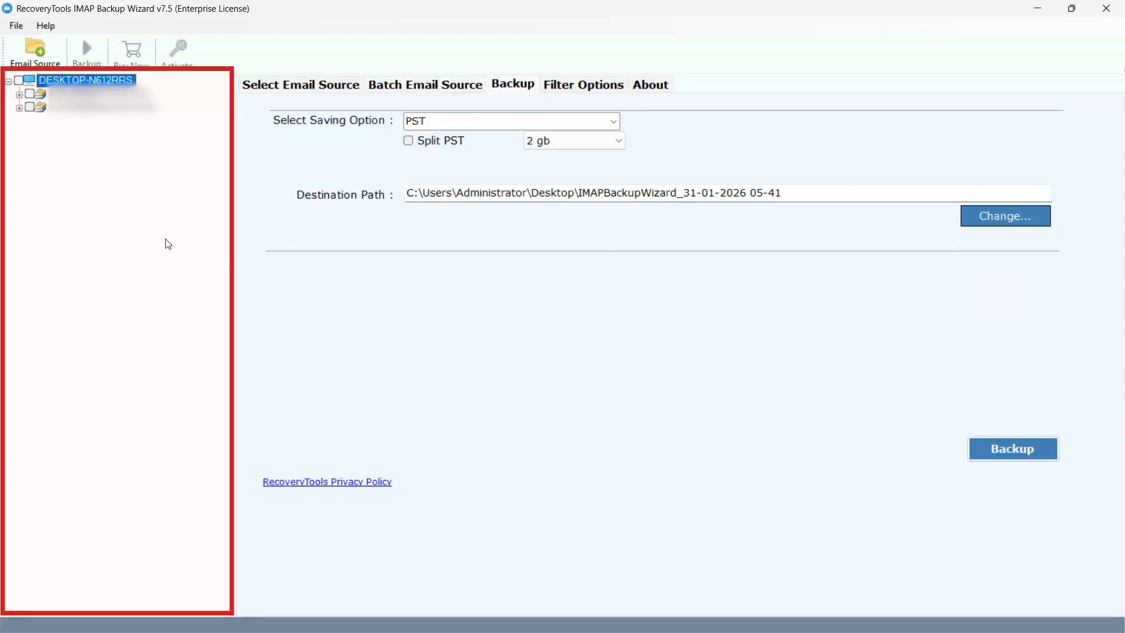
Select all mailbox folders of every loaded account and choose Office 365 as the saving option
left_click(18, 80)
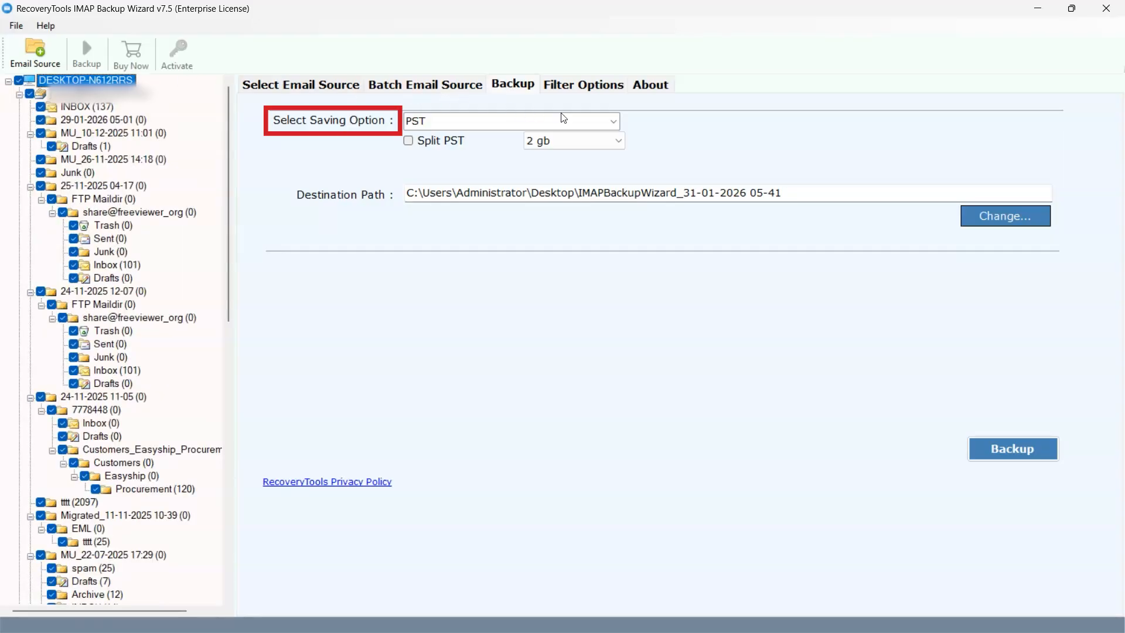
left_click(614, 121)
scroll(589, 150, "down", 7)
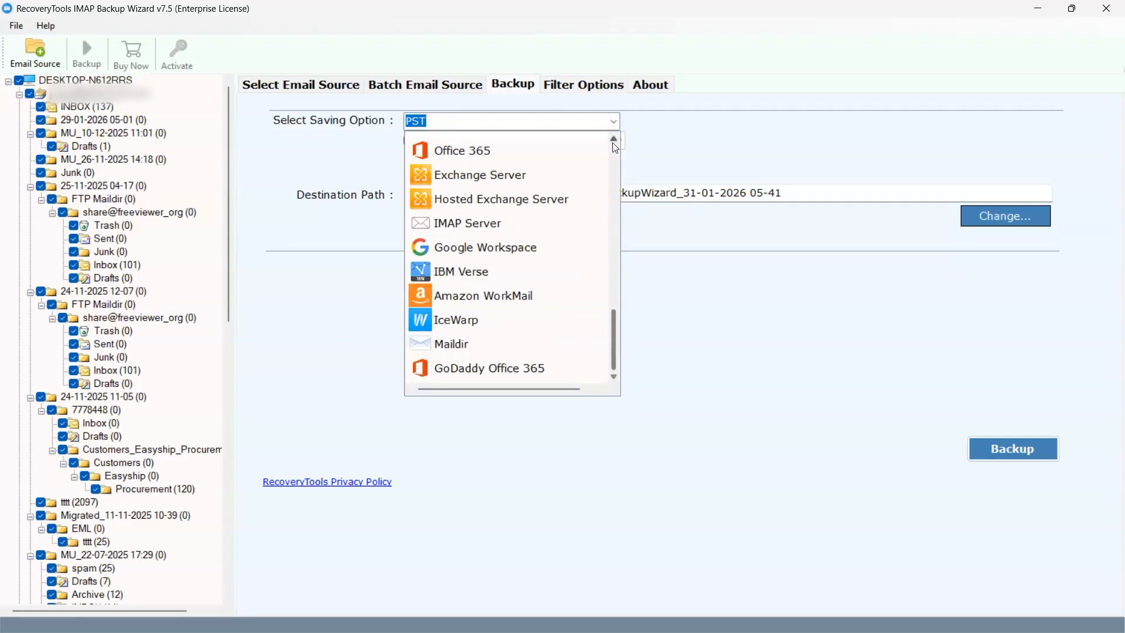
left_click(554, 153)
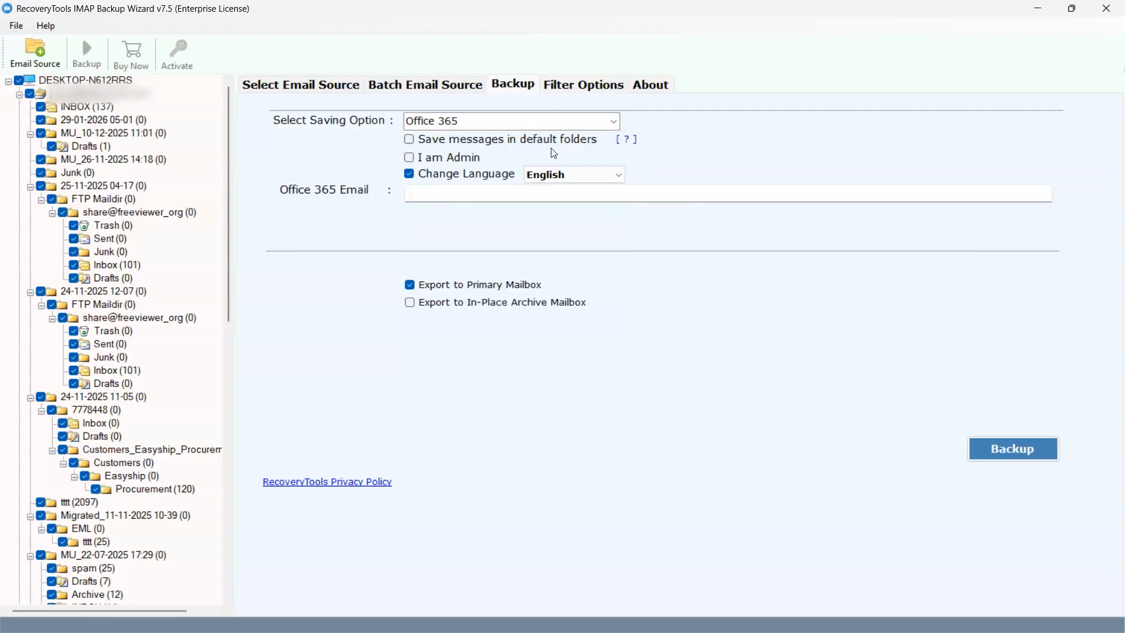
Enable the advance settings for selective backup in the filter options, and return to the Office 365 backup settings
left_click(555, 88)
left_click(434, 110)
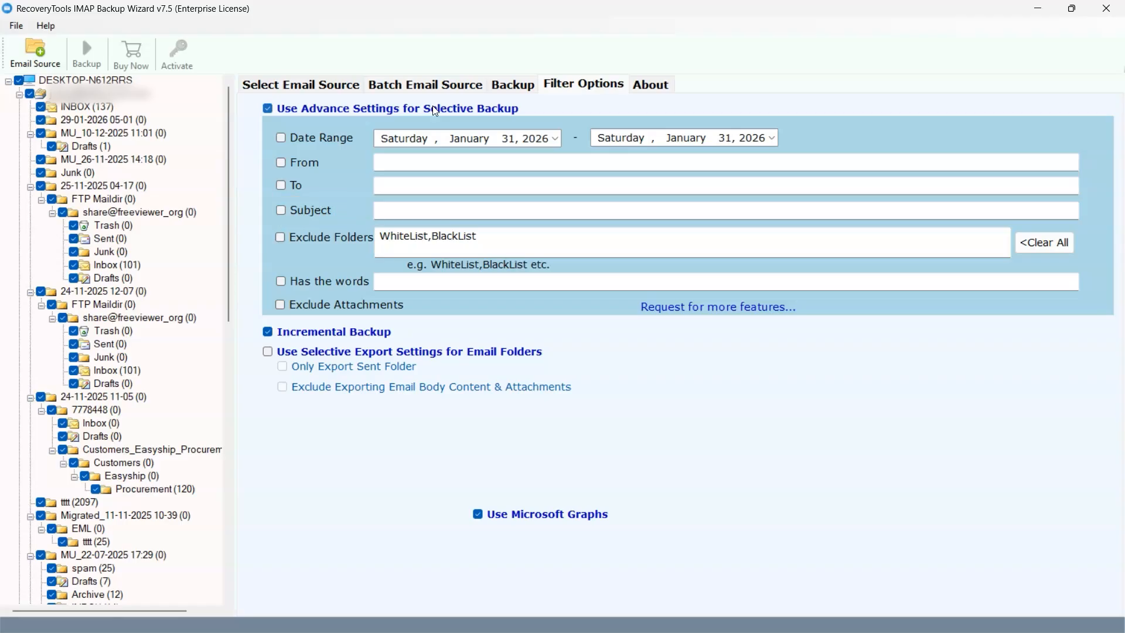
left_click(496, 86)
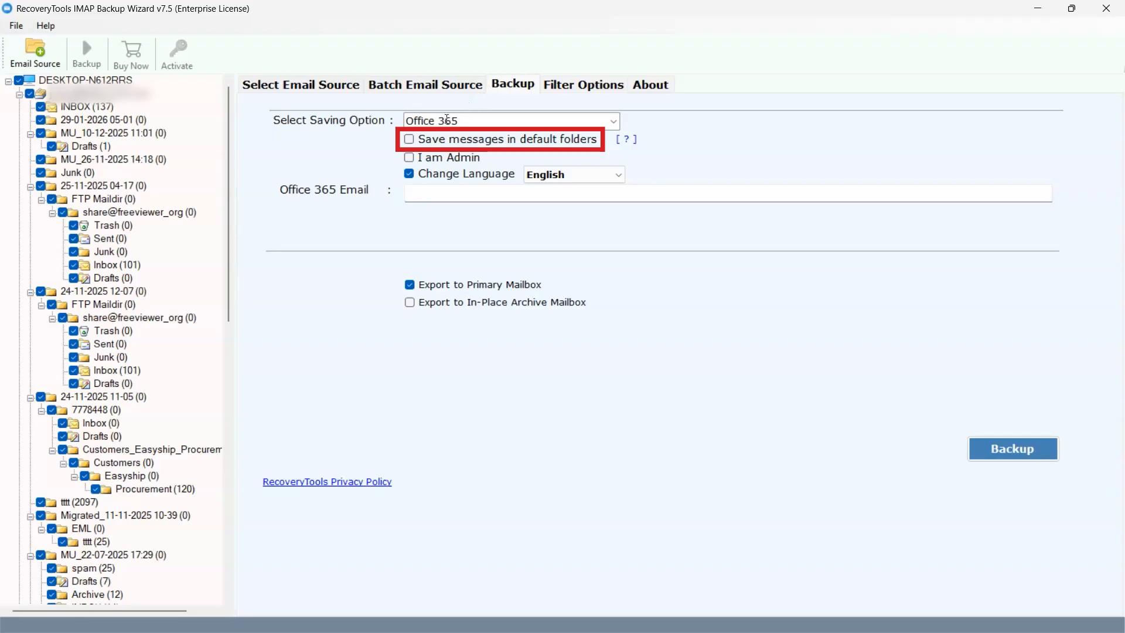
Enable saving messages in default folders and the I am Admin option, keeping the language set to English
left_click(415, 142)
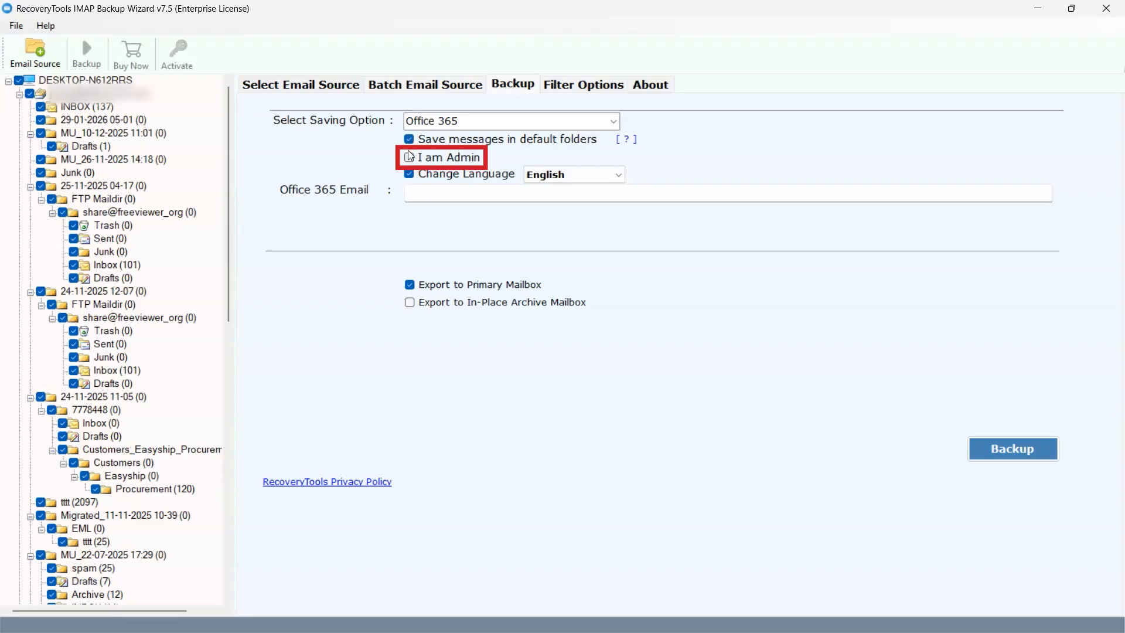
left_click(409, 158)
left_click(581, 176)
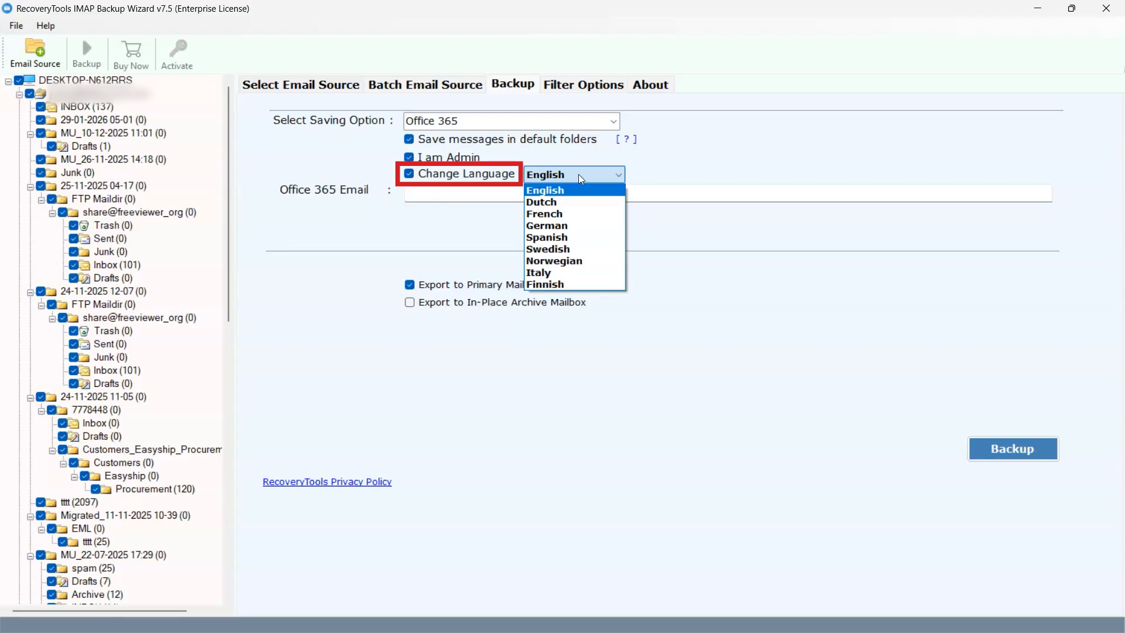
left_click(578, 174)
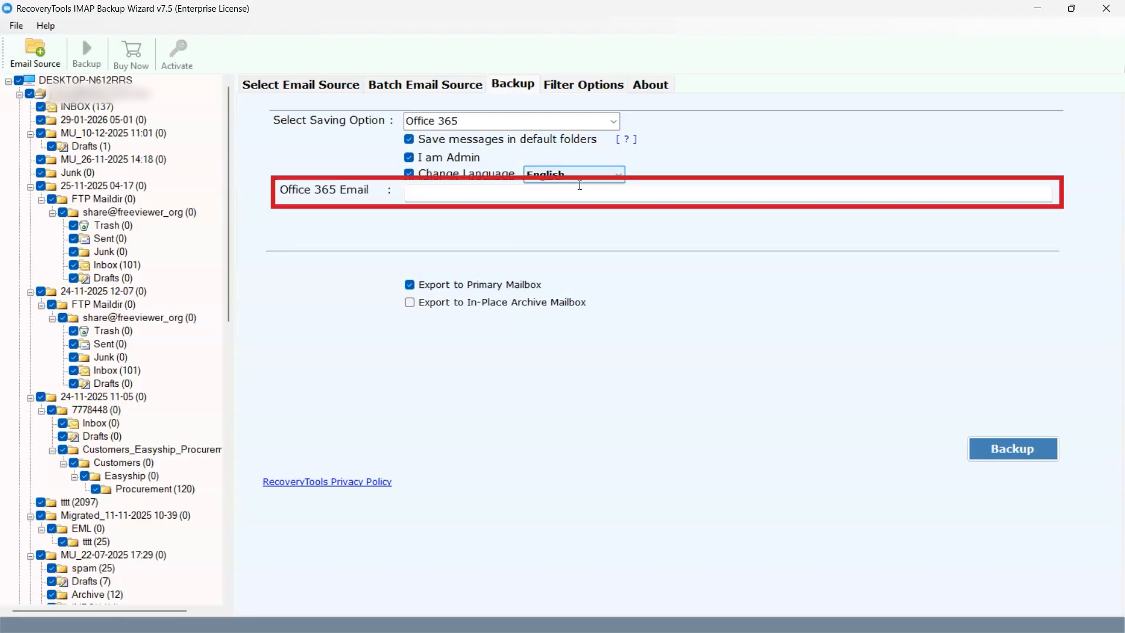
Enter the Office 365 admin account's email address and start the backup
left_click(577, 193)
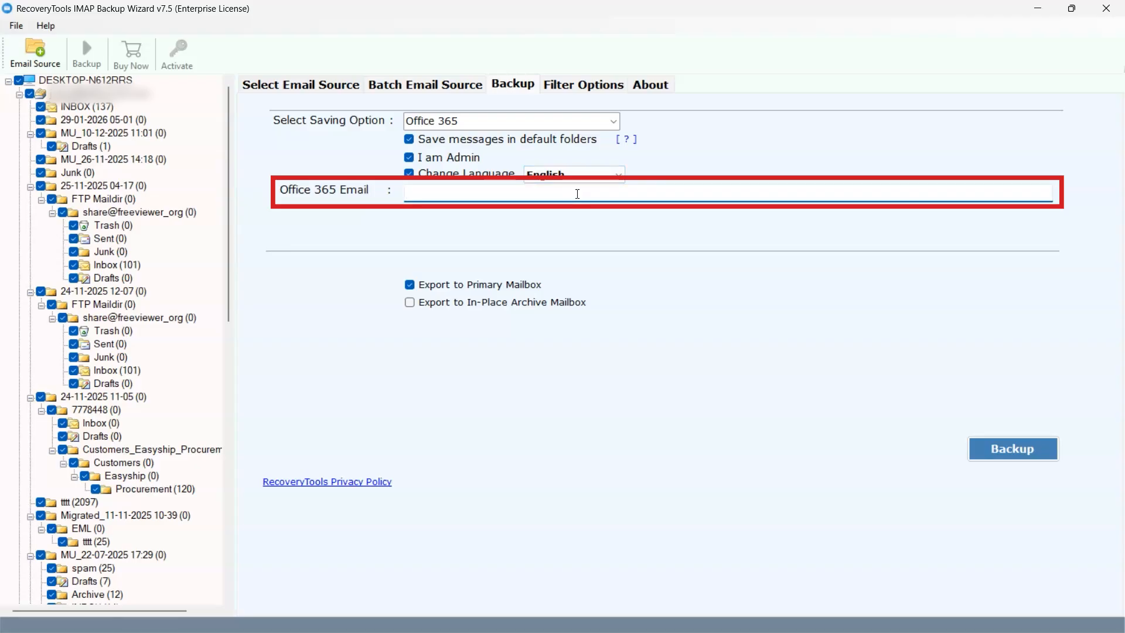
key("ctrl+v")
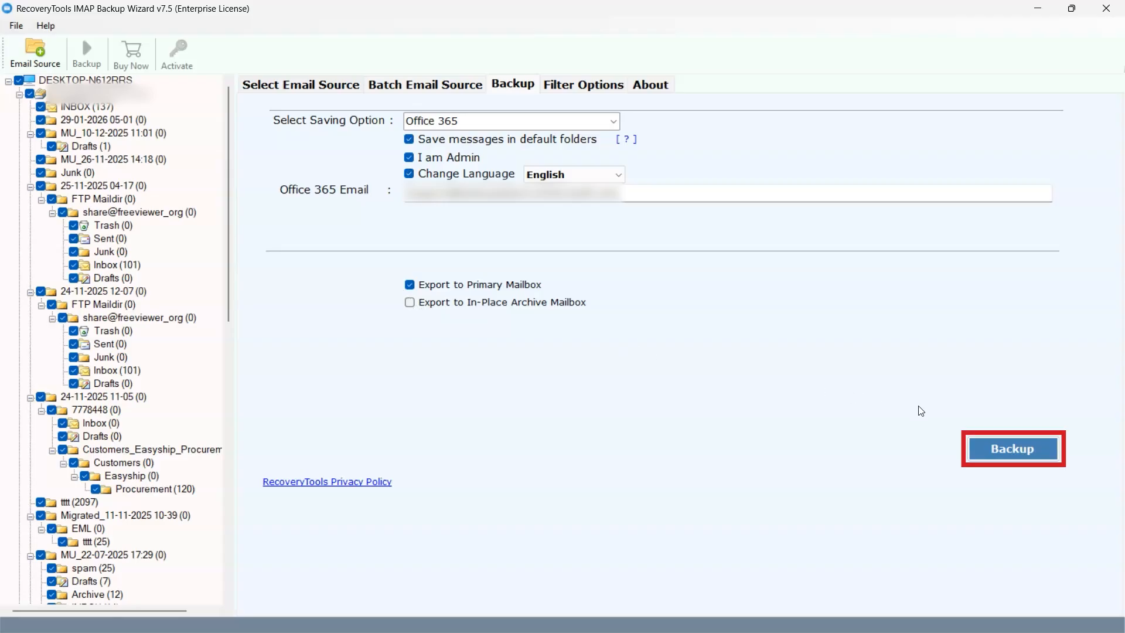
left_click(1046, 447)
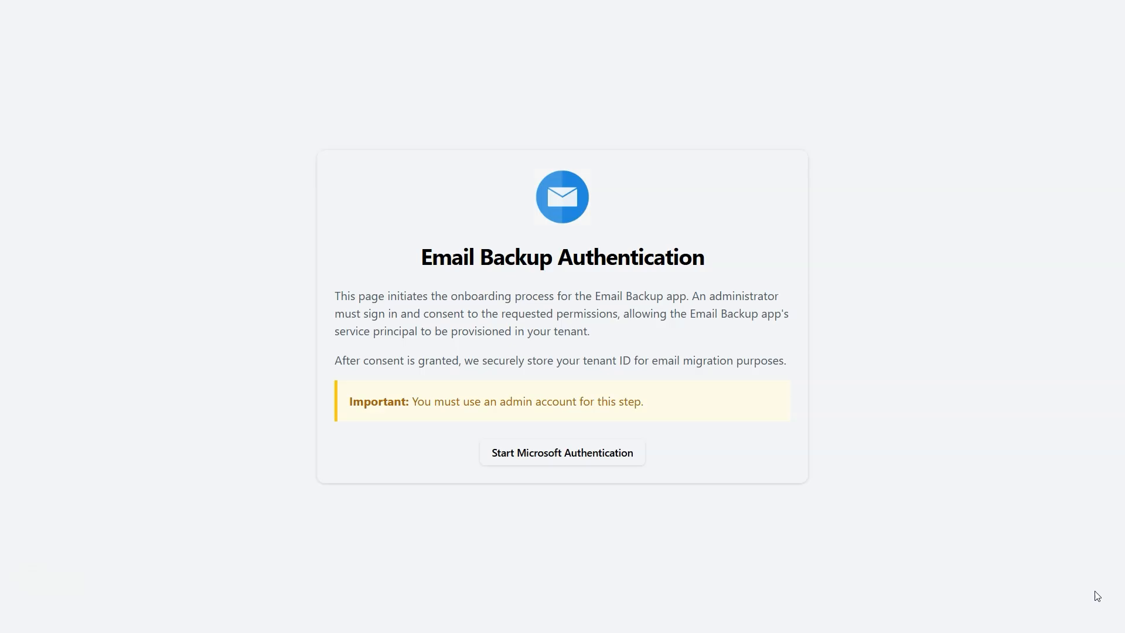
Authenticate with the signed-in Microsoft admin account and accept the permissions requested by Email Backup Advanced
left_click(623, 460)
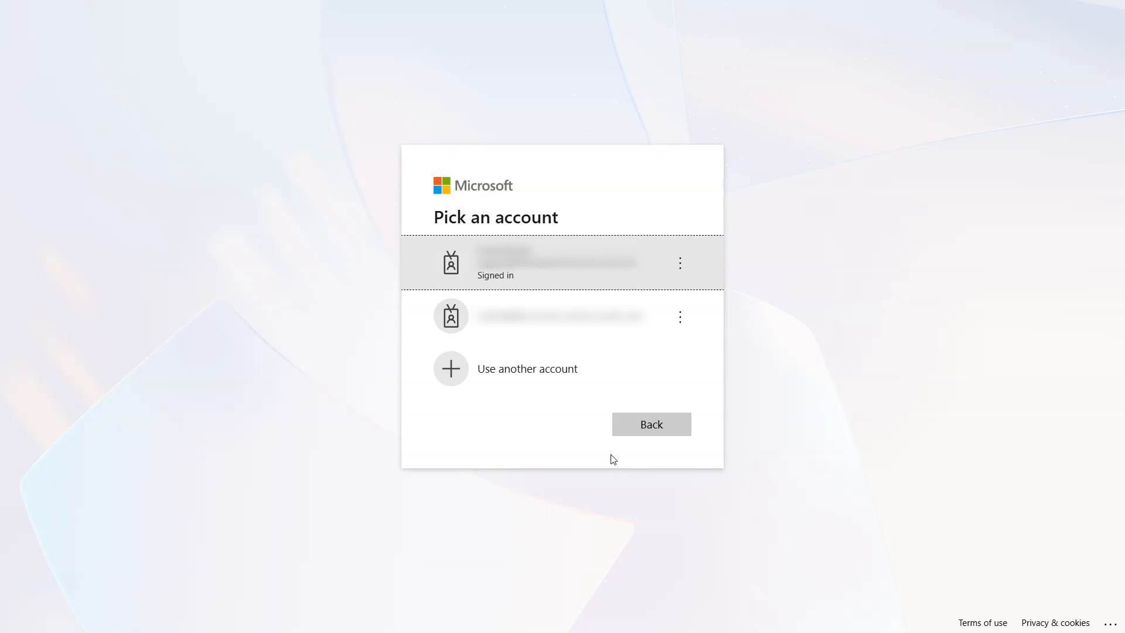
left_click(474, 283)
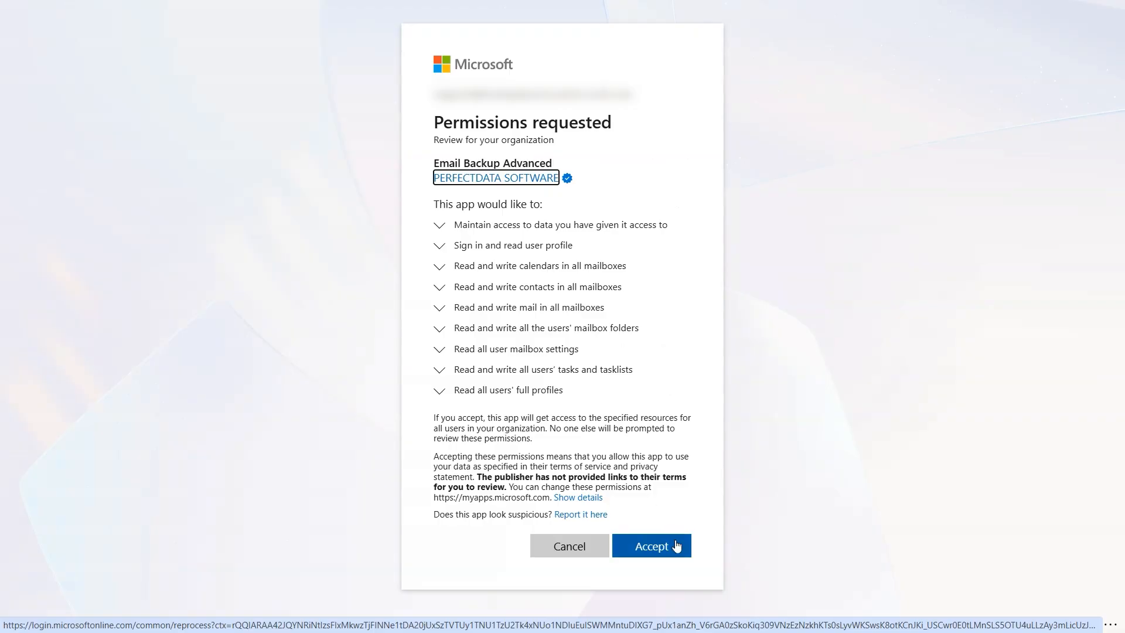
left_click(676, 541)
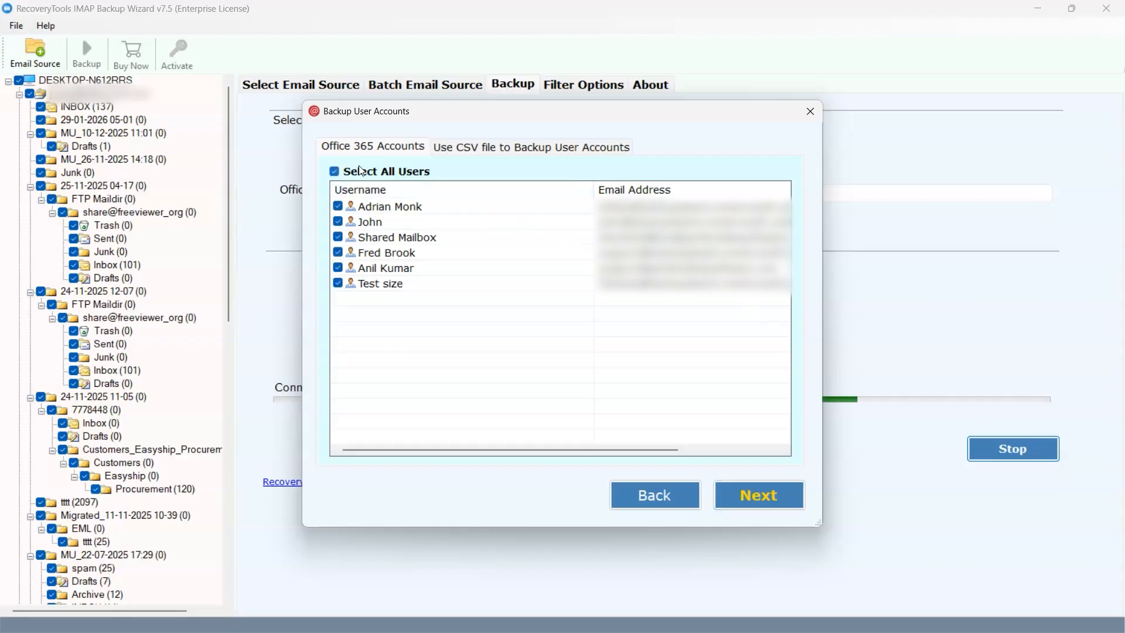
Select all Office 365 users, view the CSV file option for user accounts, and proceed to the admin user impersonation
left_click(381, 171)
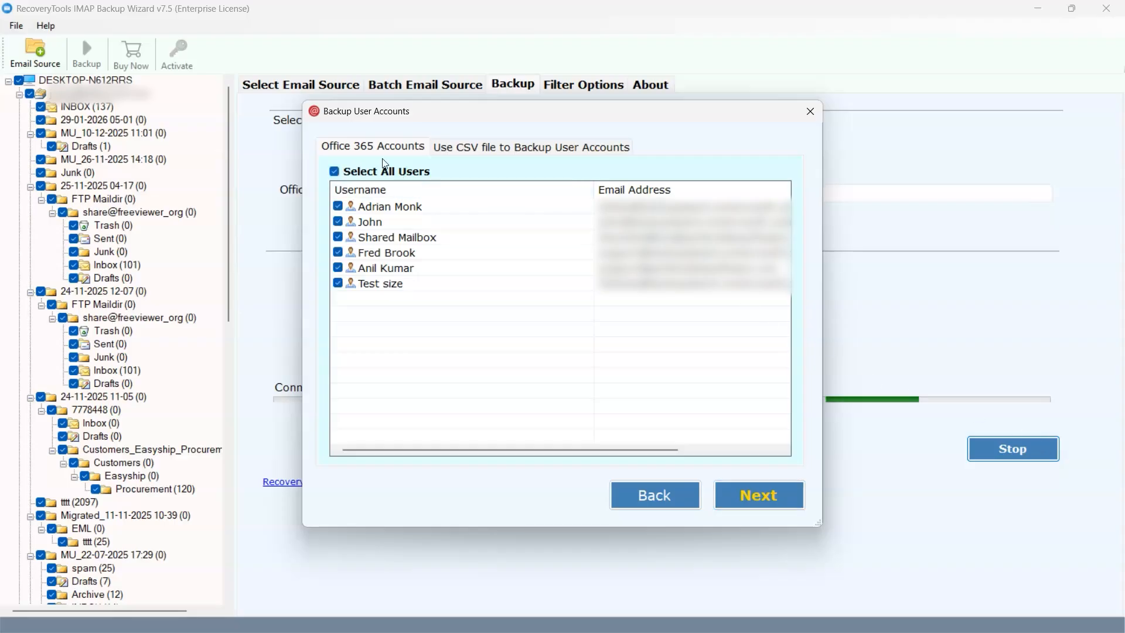
left_click(483, 150)
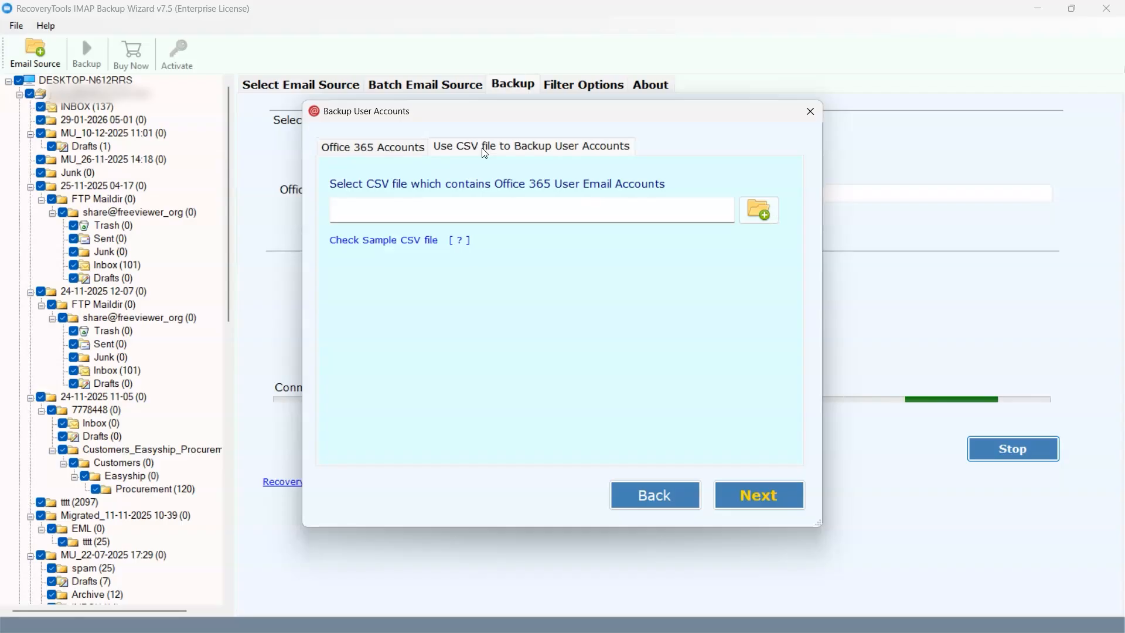
left_click(792, 495)
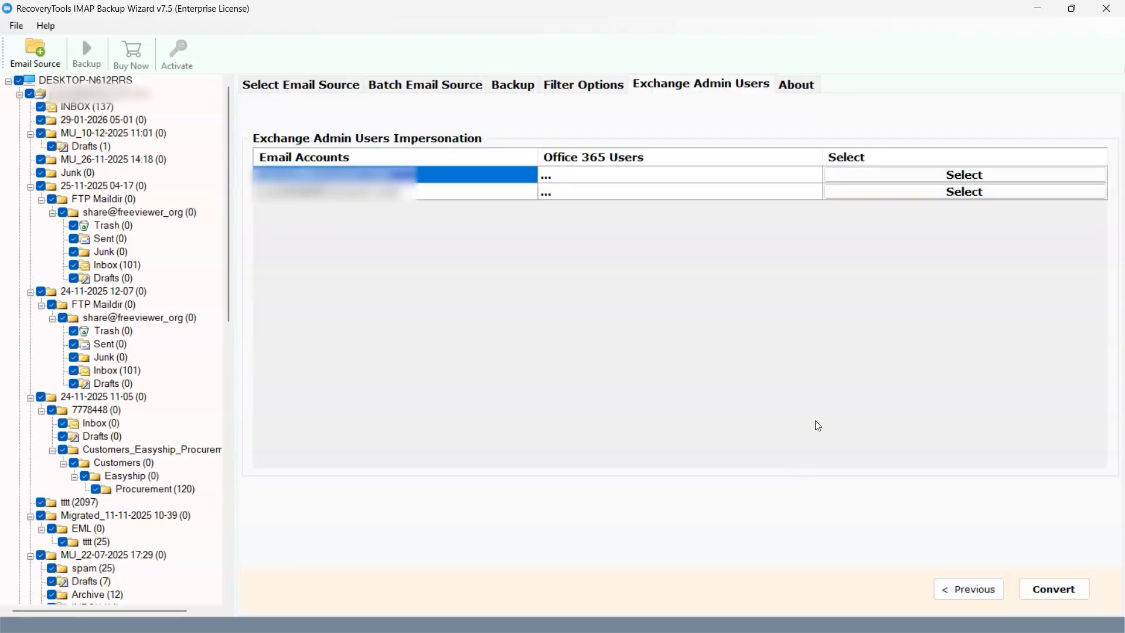
Assign an Office 365 user to each of the two source email accounts and run the conversion to completion
left_click(894, 176)
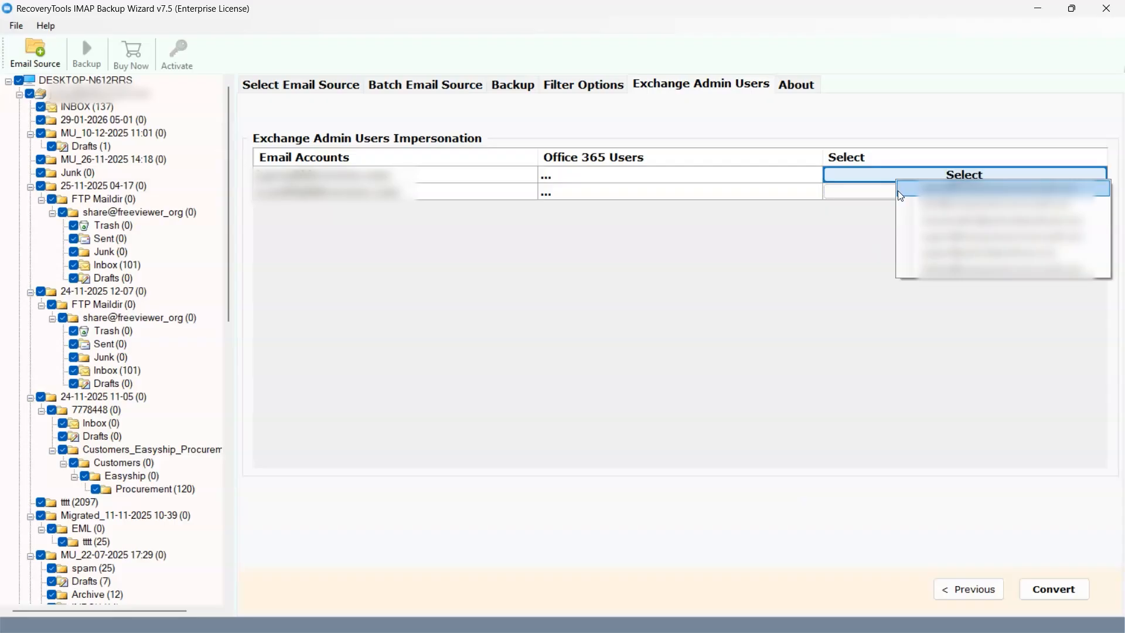
left_click(897, 191)
left_click(898, 191)
left_click(909, 212)
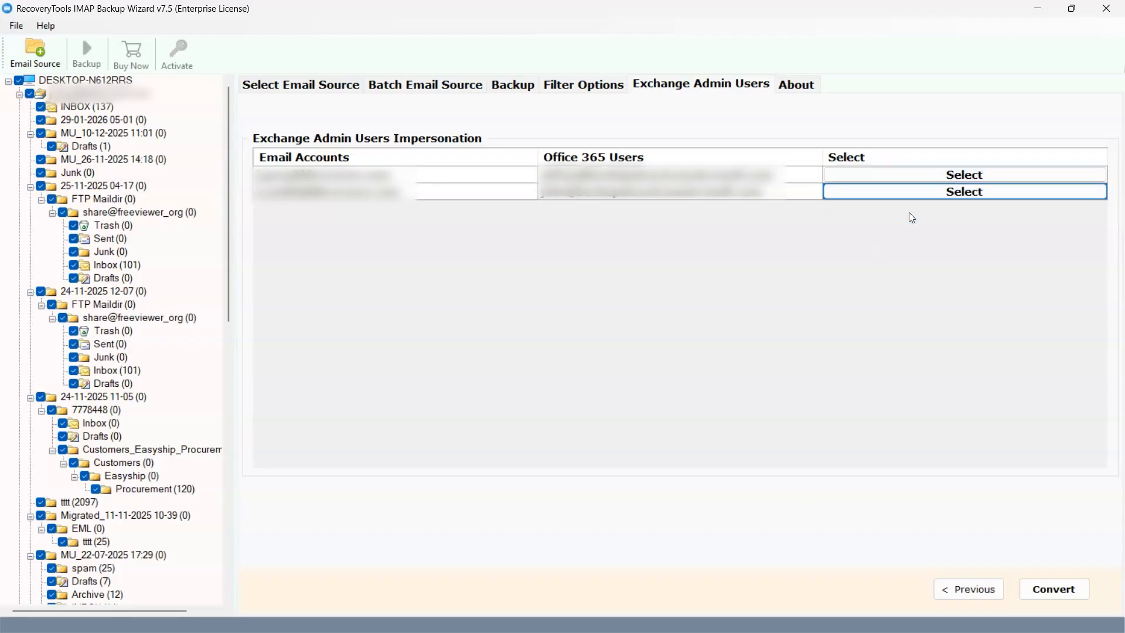
left_click(1033, 579)
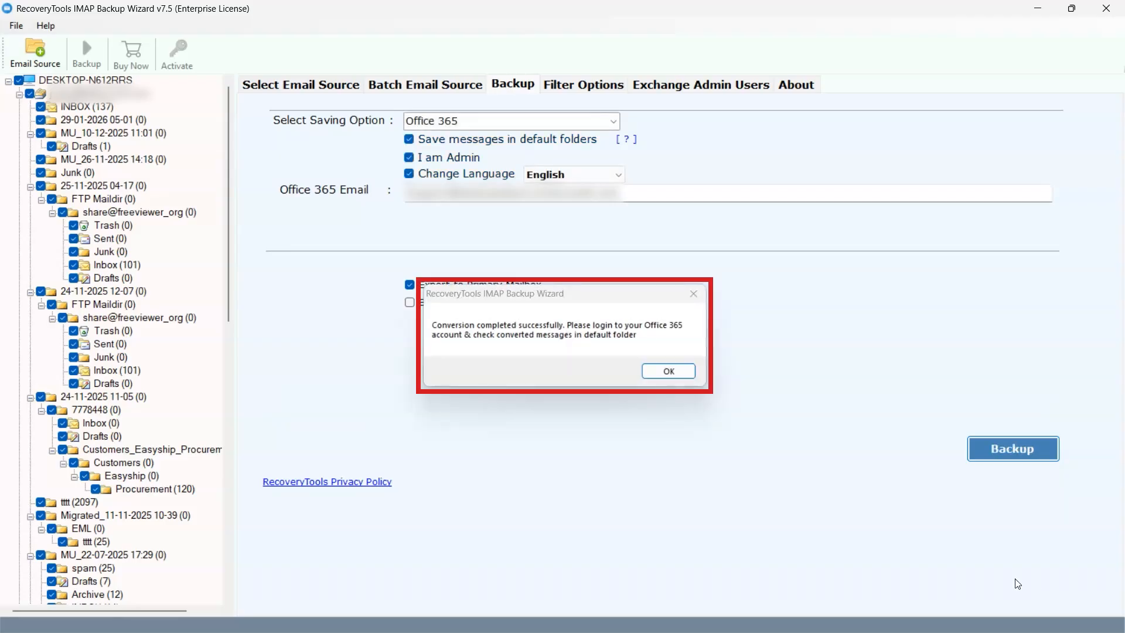
left_click(677, 375)
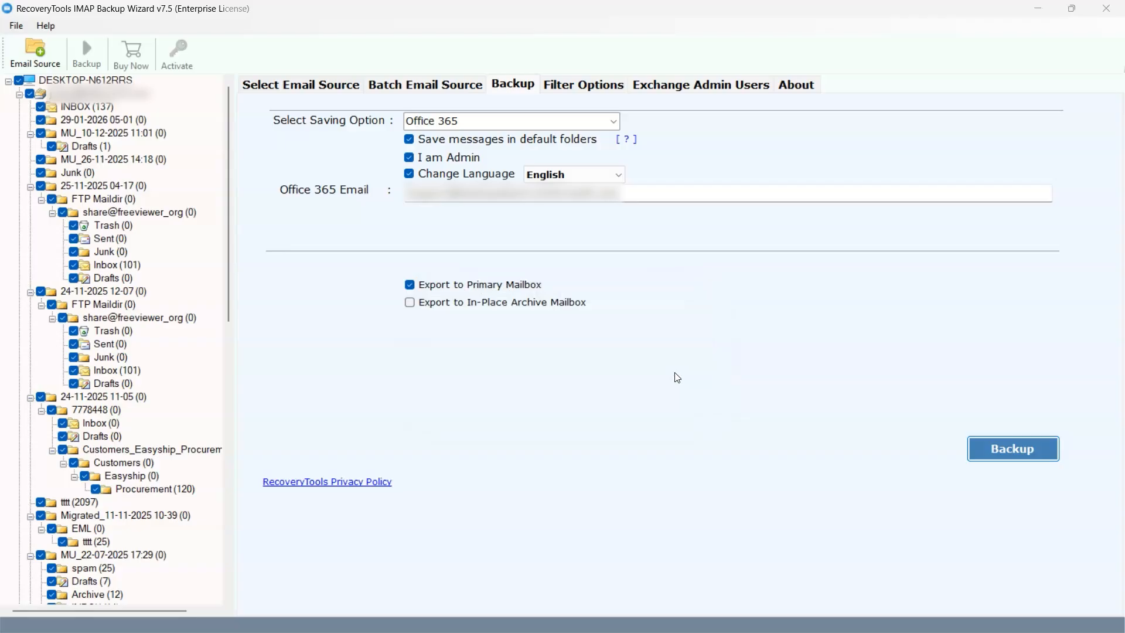